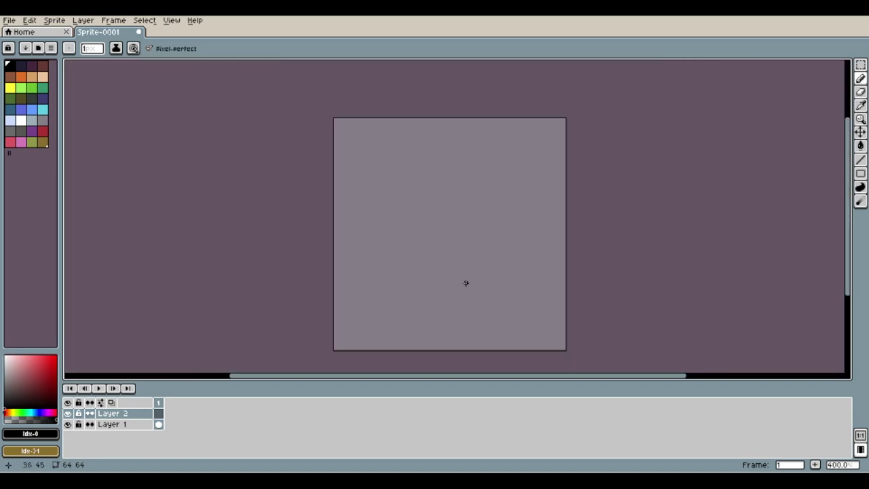
- Sketch and undo several trial freehand strokes for the head's vertical edge
drag(394, 181, 387, 261)
key(ctrl+z)
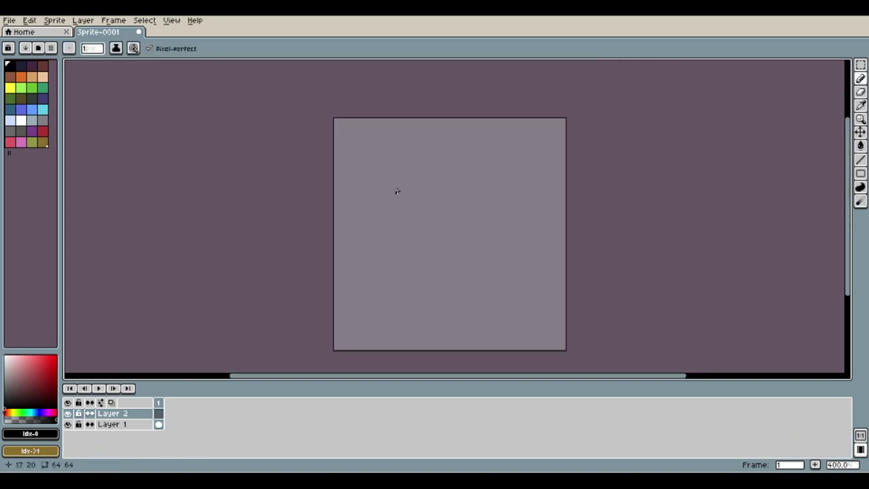
key(ctrl+z)
drag(394, 169, 389, 239)
key(ctrl+z)
key(ctrl+z)
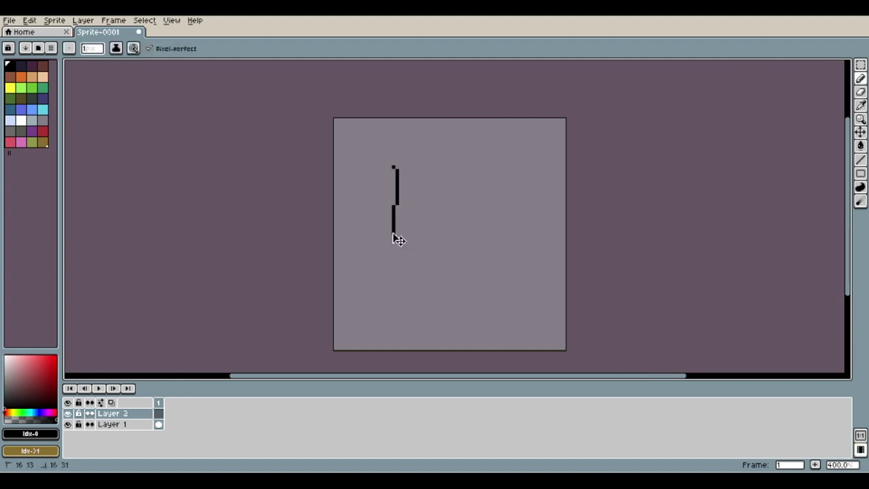
drag(394, 166, 386, 239)
key(ctrl+z)
- Draw the black square's straight vertical edges with the Line tool
key(l)
drag(405, 183, 394, 239)
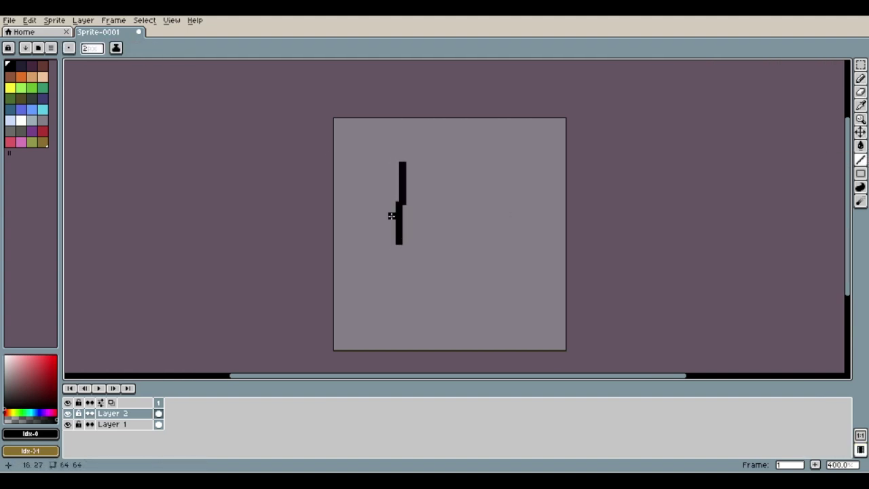
key(ctrl+z)
key(v)
key(l)
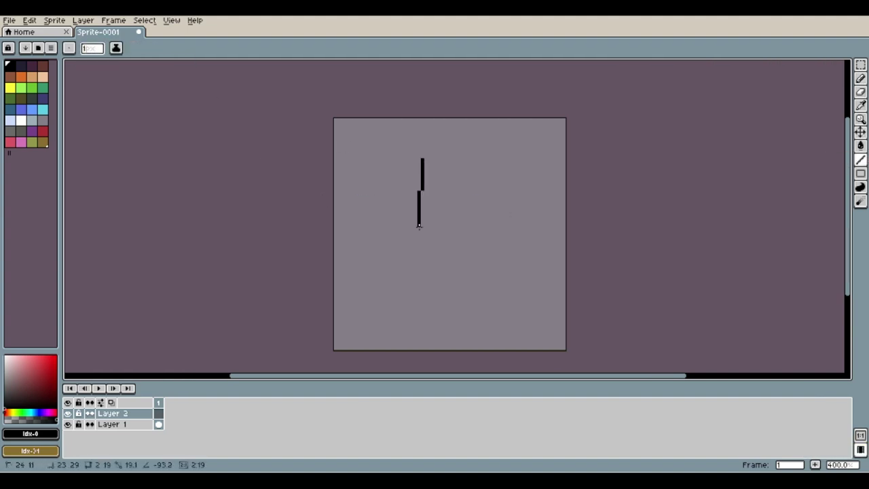
mouse_move(423, 159)
mouse_down()
mouse_move(418, 285)
mouse_move(519, 201)
mouse_move(514, 194)
mouse_move(414, 193)
mouse_move(411, 290)
mouse_up()
key(ctrl+z)
key(ctrl+z)
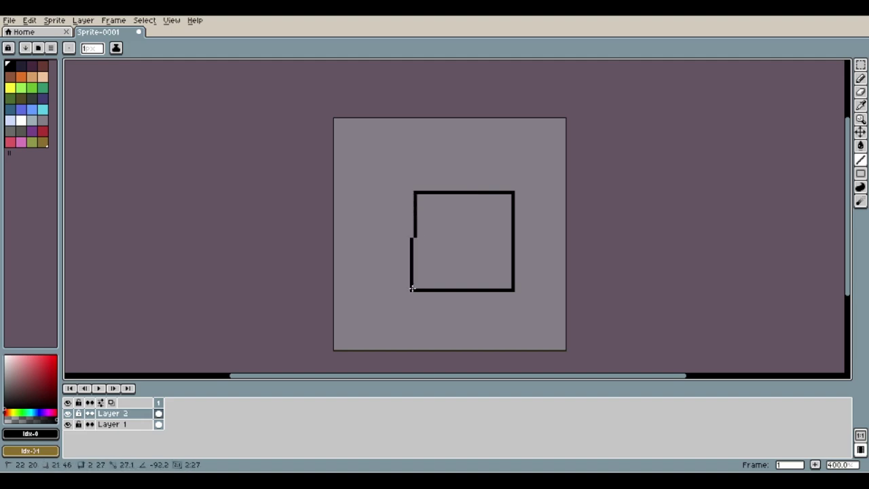
drag(412, 237, 410, 193)
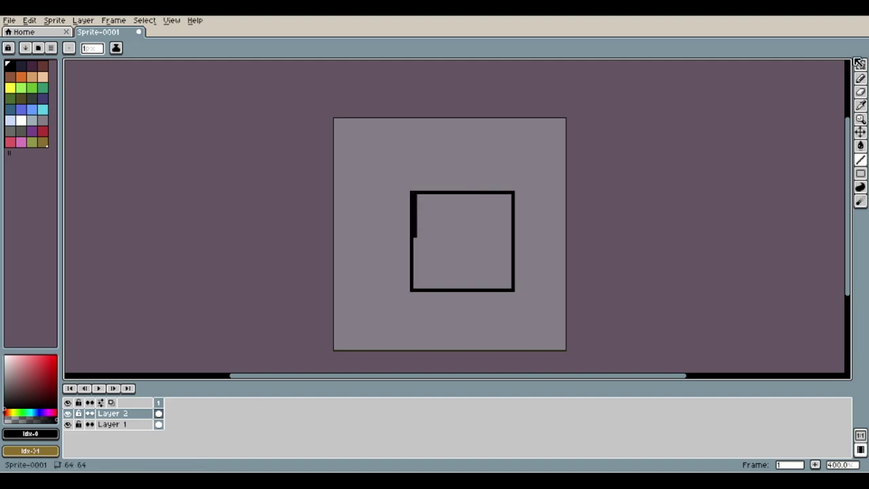
- Zoom to 800% and add the offset back edge behind the square
key(b)
scroll(435, 220, up, 1)
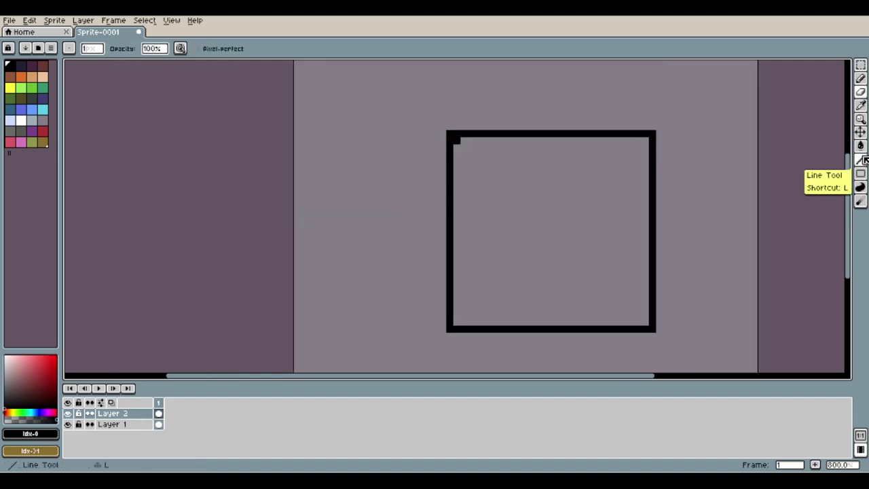
key(l)
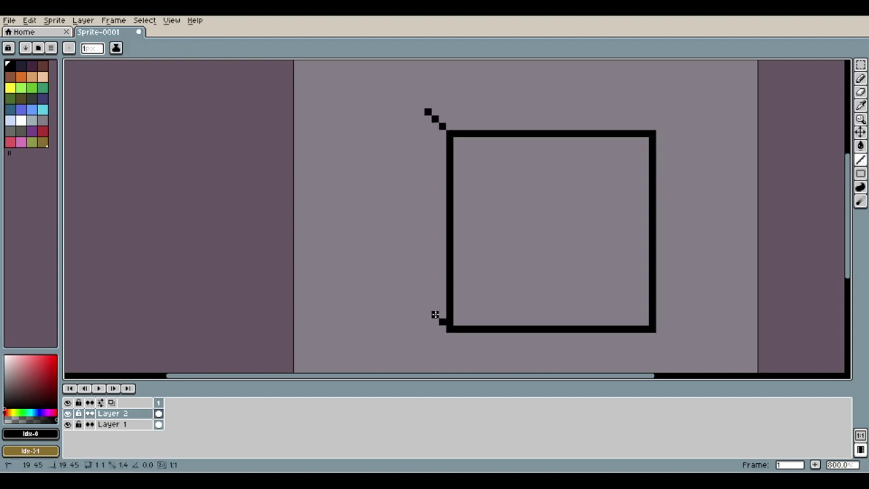
mouse_move(428, 311)
mouse_down()
mouse_move(428, 112)
mouse_move(637, 113)
mouse_up()
- Join the squares with a corner pixel and draw black eyes with top ledges
click(644, 125)
scroll(536, 217, down, 1)
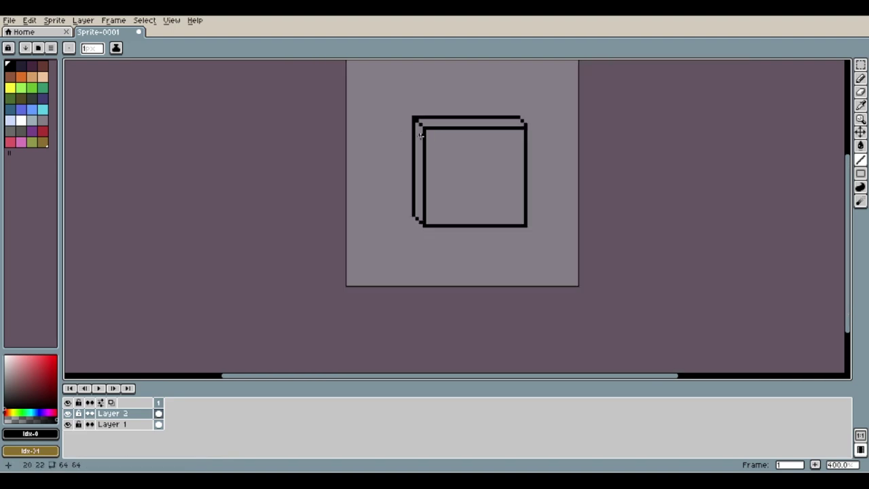
scroll(537, 217, up, 1)
key(b)
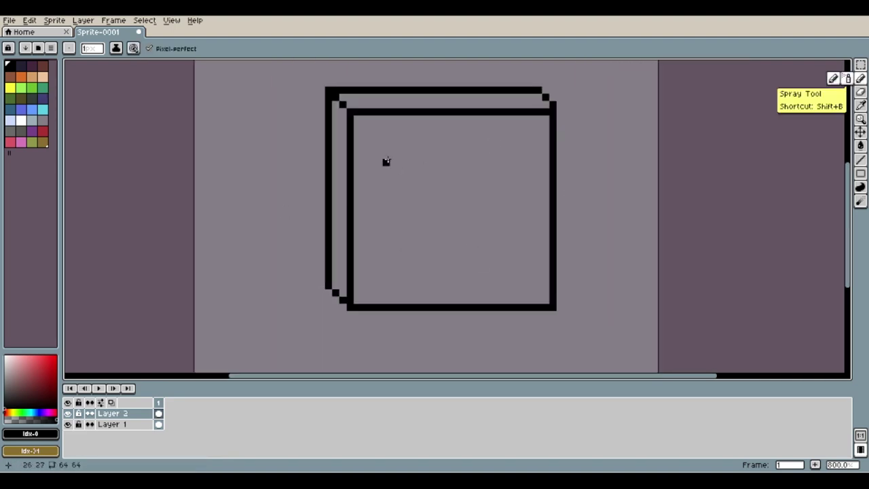
drag(394, 161, 397, 193)
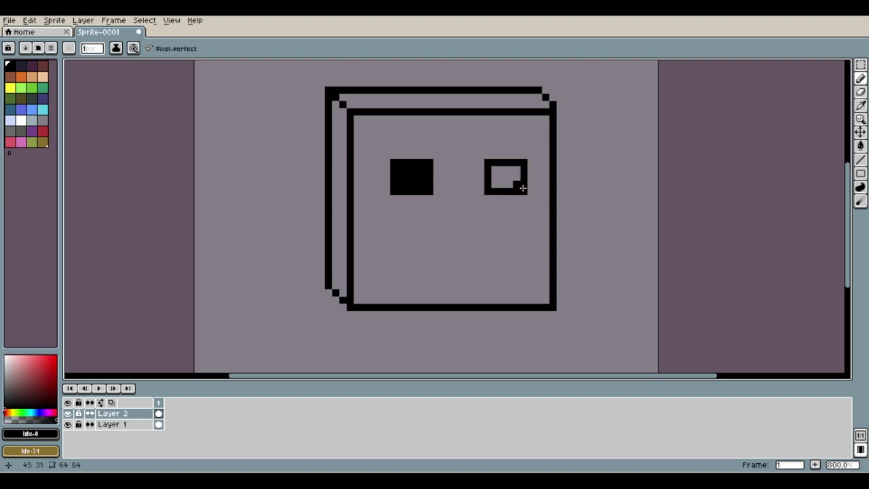
drag(480, 156, 533, 156)
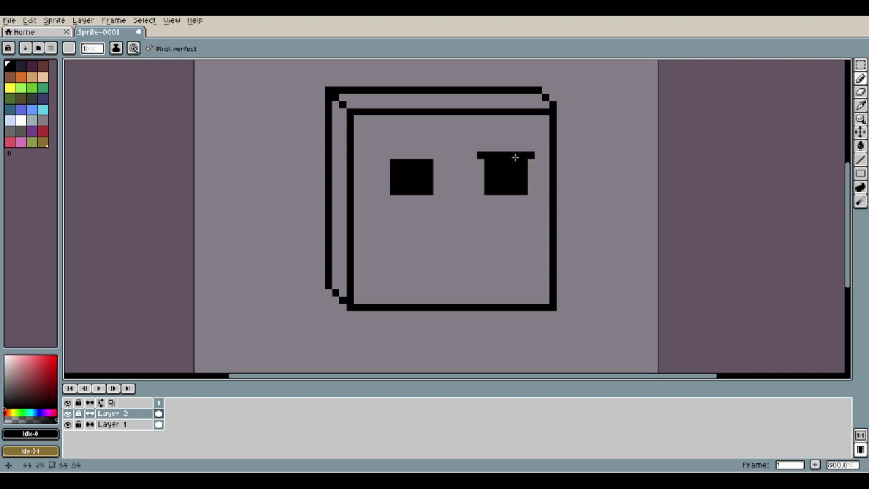
drag(440, 155, 385, 155)
- Erase a stray corner pixel of the left eye and stroke a smile line
key(e)
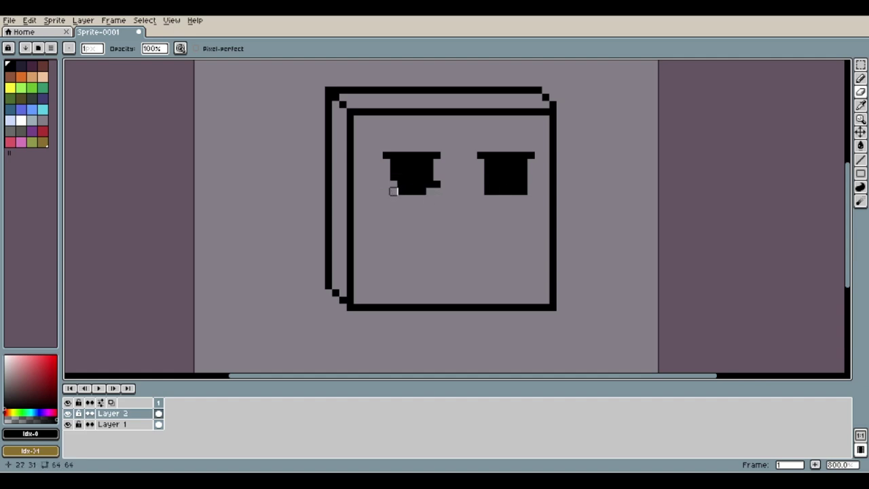
click(394, 191)
click(860, 79)
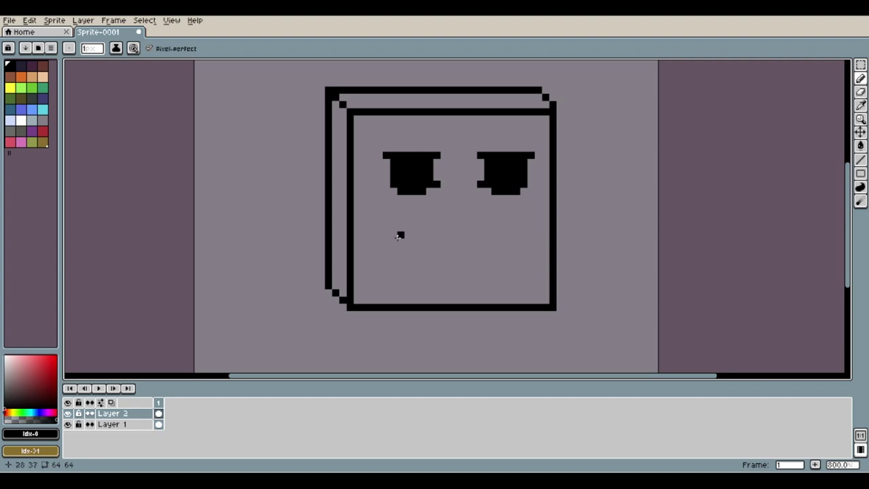
drag(399, 236, 515, 235)
- Undo the failed smile stroke and erase the top rows of both eyes
key(ctrl+z)
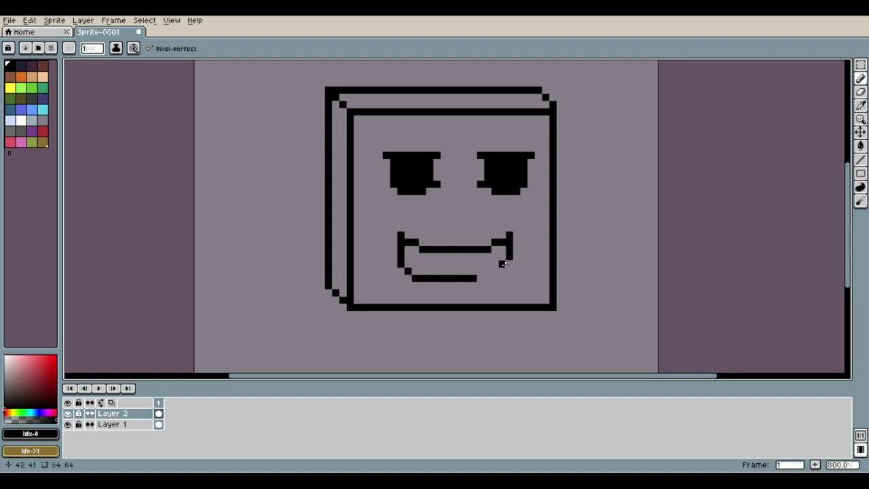
click(861, 93)
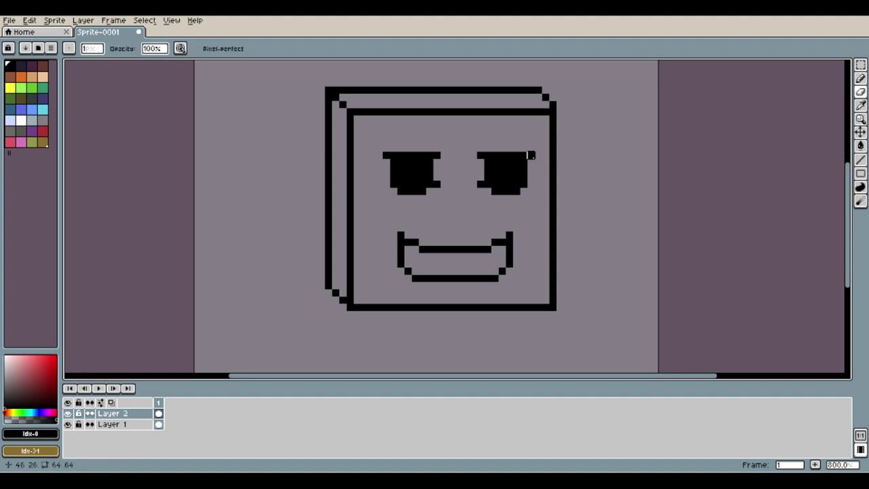
mouse_move(532, 155)
mouse_down()
mouse_move(384, 155)
mouse_move(394, 134)
mouse_up()
click(861, 78)
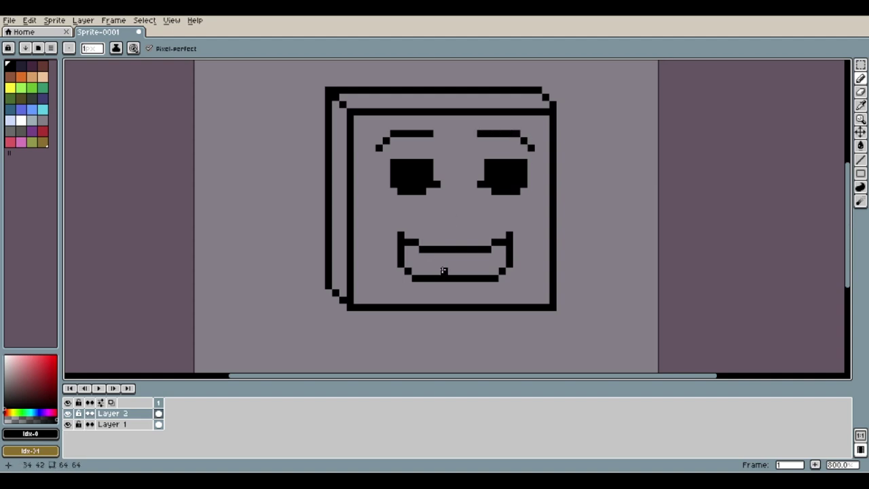
click(861, 145)
- Fill the mouth black and add Layer 3 above Layer 1
click(502, 257)
scroll(476, 258, left, 1)
right_click(115, 424)
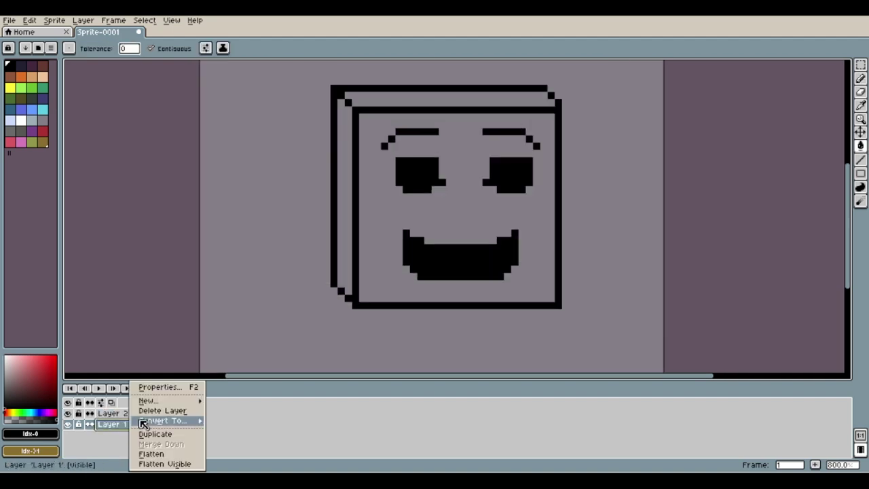
click(148, 401)
click(231, 402)
key(e)
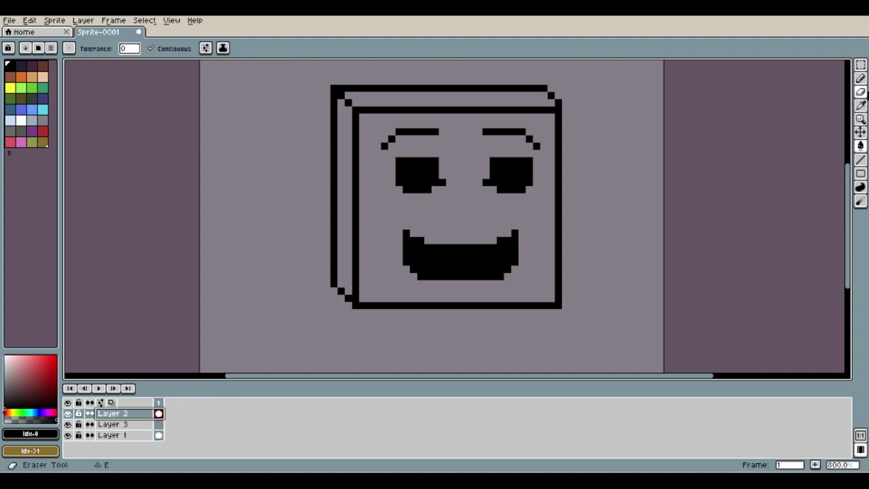
click(862, 159)
drag(450, 108, 451, 88)
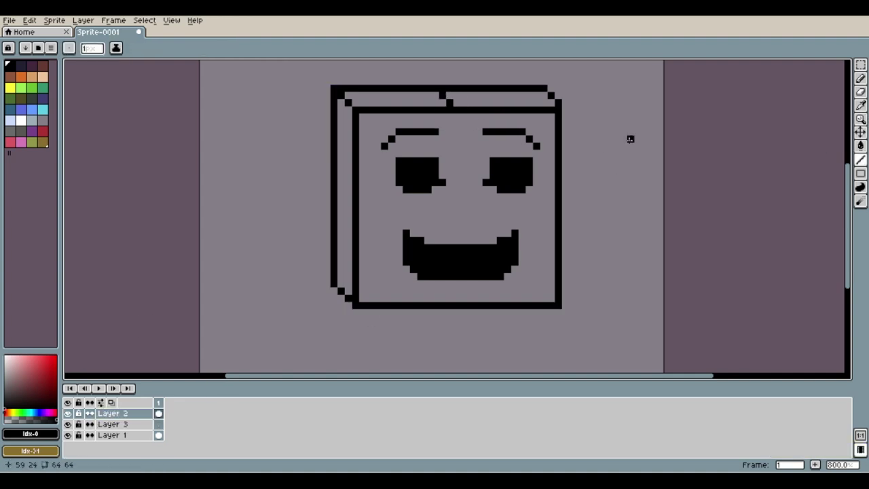
scroll(522, 298, down, 1)
- Bucket-fill Layer 3 with orange behind the face, then choose brown
click(20, 77)
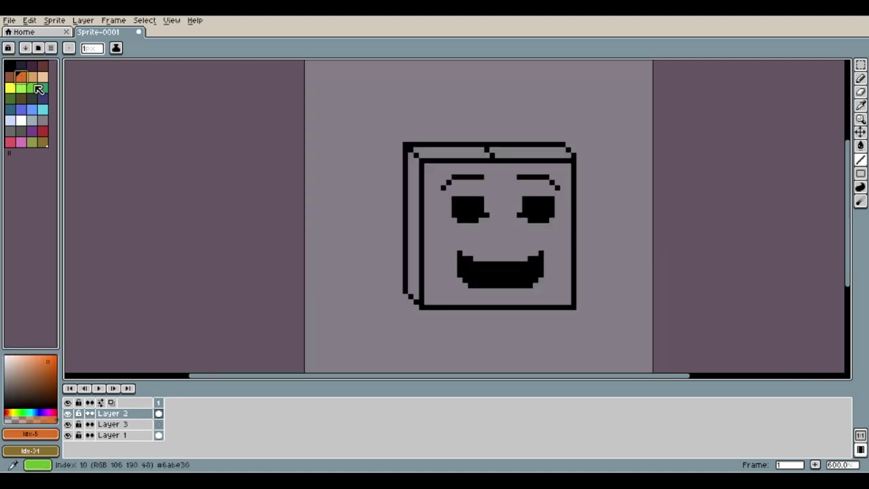
click(861, 146)
click(567, 226)
key(ctrl+z)
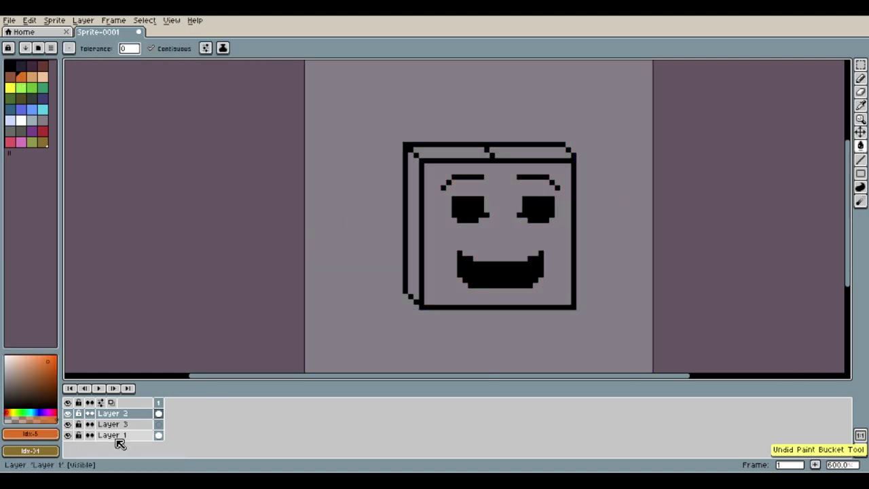
click(113, 424)
click(339, 204)
click(861, 91)
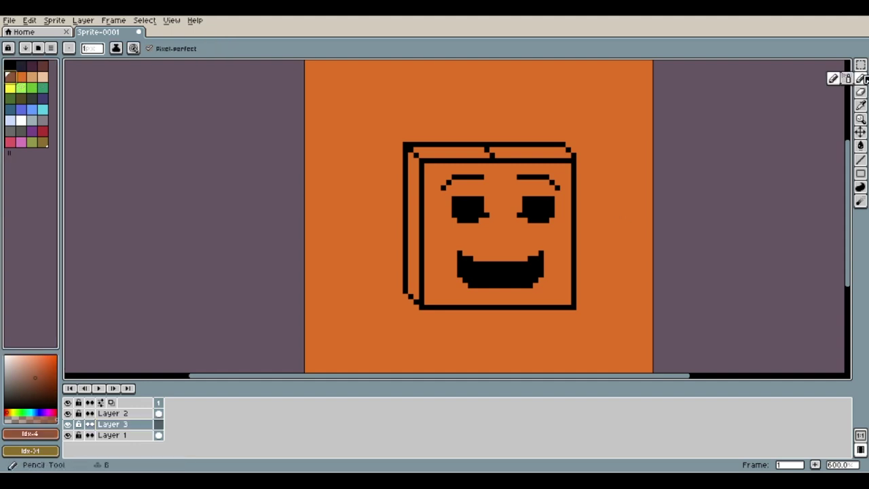
scroll(503, 237, up, 1)
click(861, 158)
- Shade the box head's left edges brown and bucket-fill the face interior brown
drag(428, 167, 438, 350)
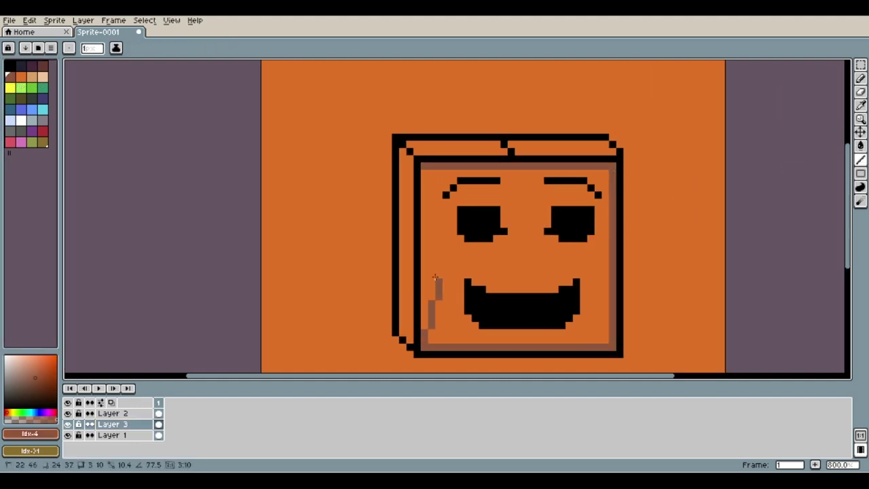
mouse_move(438, 350)
mouse_down()
mouse_move(429, 169)
mouse_move(409, 339)
mouse_move(407, 151)
mouse_move(604, 143)
mouse_move(421, 157)
mouse_up()
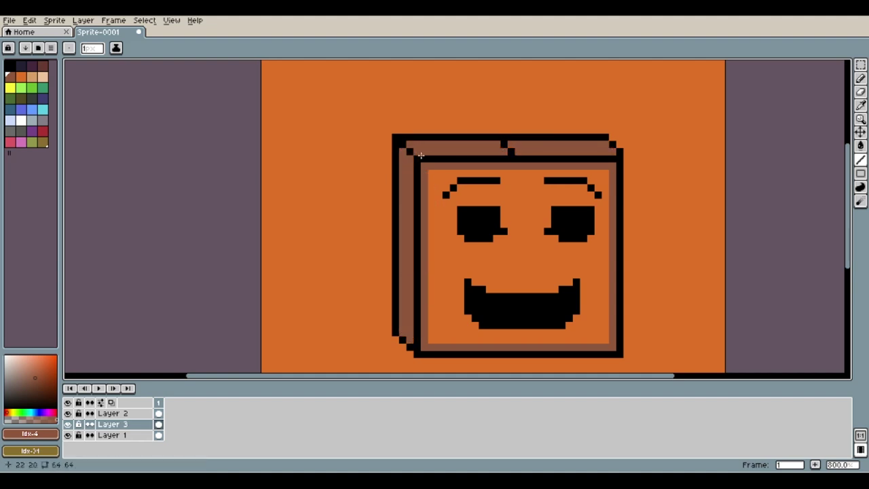
key(g)
click(536, 254)
scroll(535, 254, down, 2)
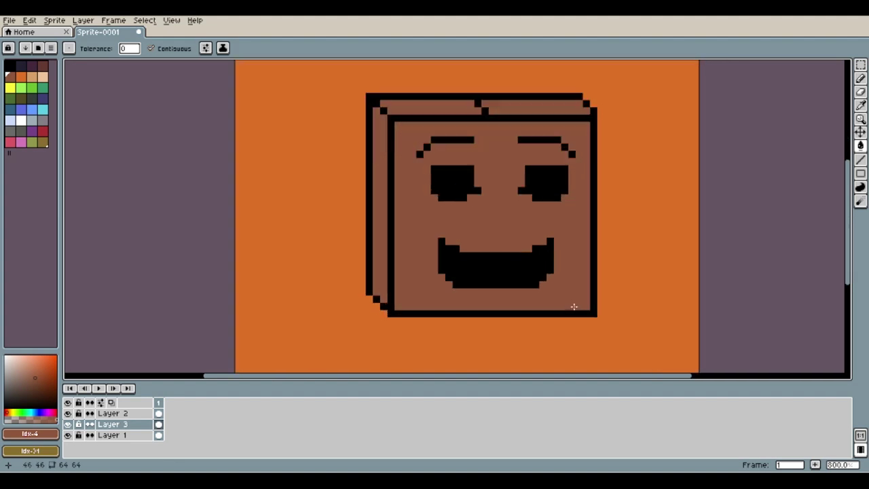
scroll(647, 317, down, 1)
scroll(650, 217, down, 1)
- Move Layer 2's face outline and the brown fill into alignment, about 12 pixels higher
click(112, 413)
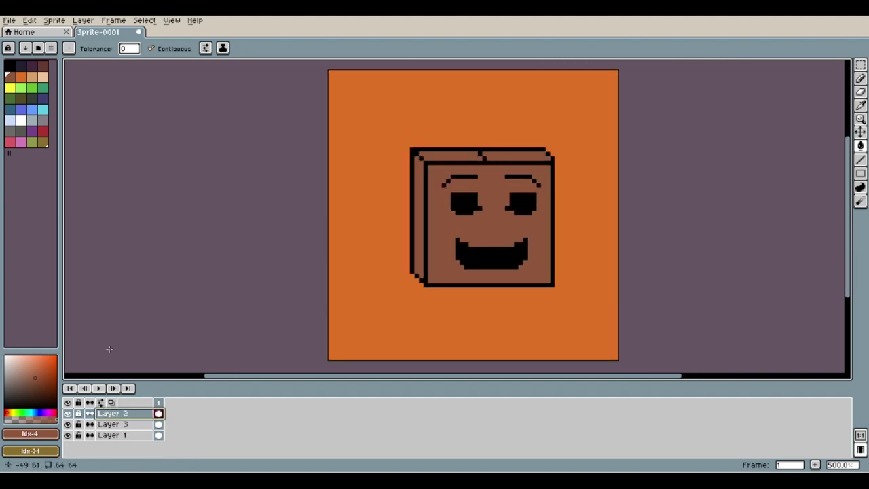
key(v)
drag(462, 263, 456, 254)
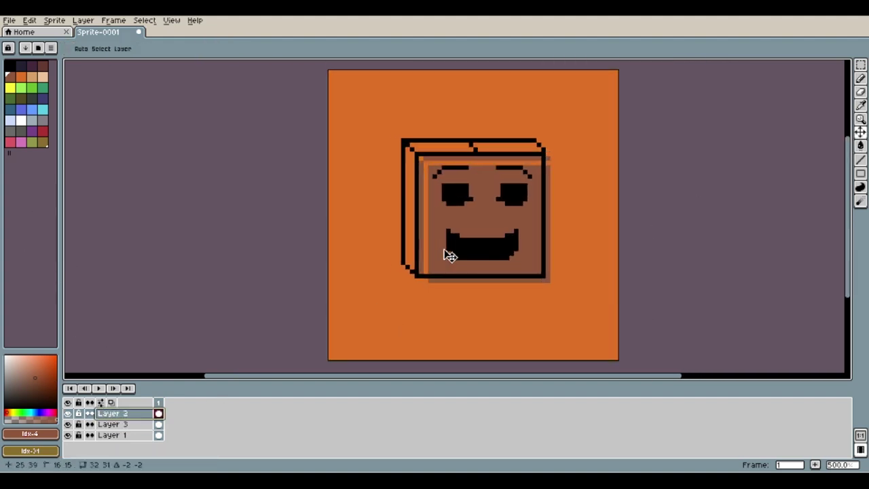
scroll(462, 224, down, 1)
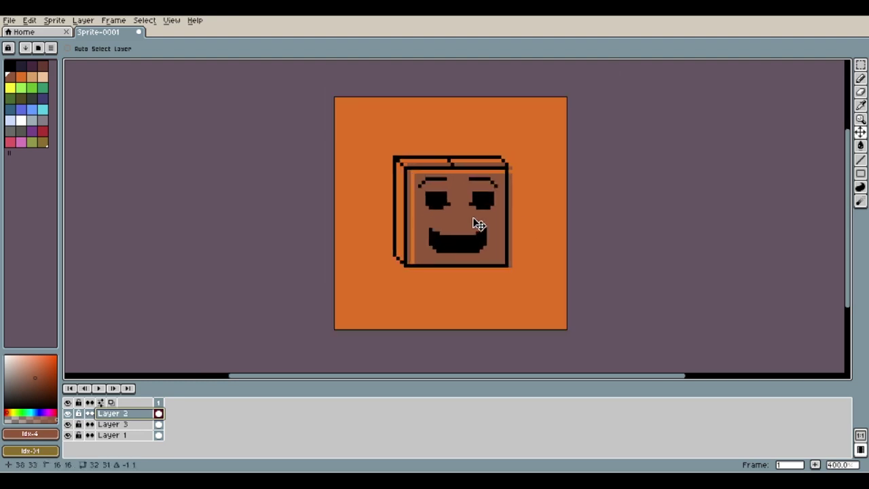
key(i)
key(ctrl+z)
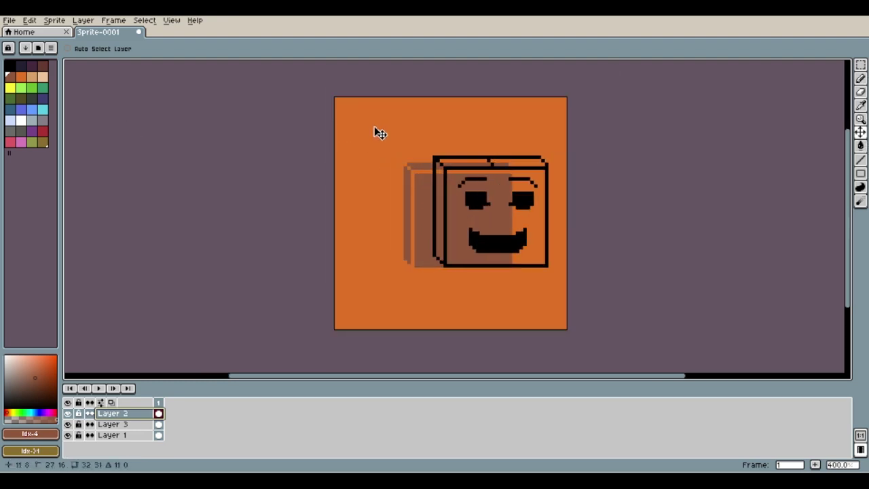
key(ctrl+y)
mouse_move(448, 216)
mouse_down()
mouse_move(405, 222)
mouse_move(456, 229)
mouse_up()
click(396, 229)
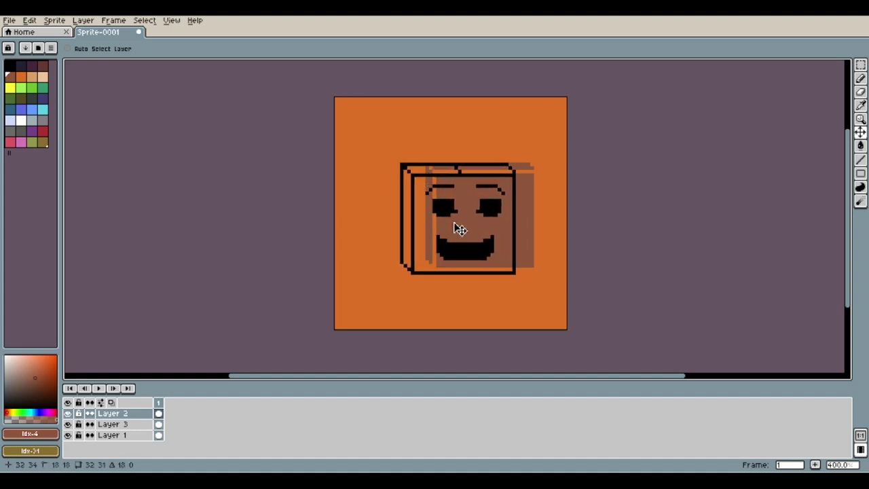
drag(442, 249, 442, 239)
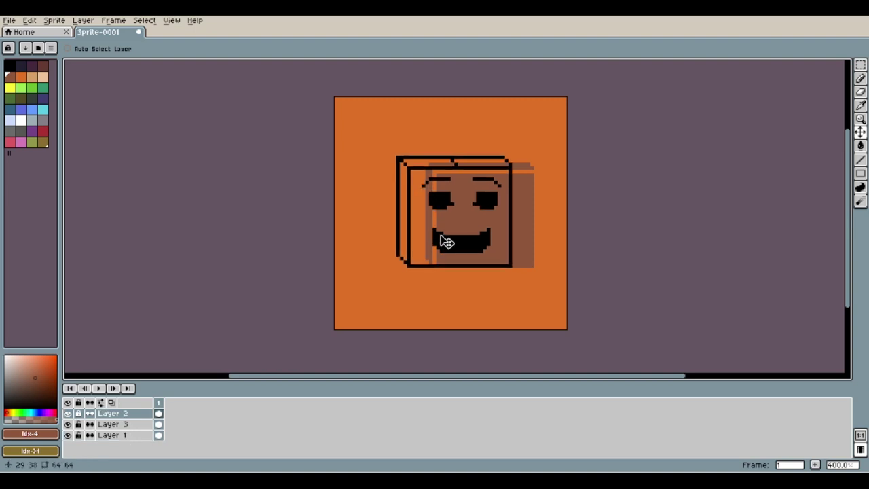
drag(509, 218, 498, 236)
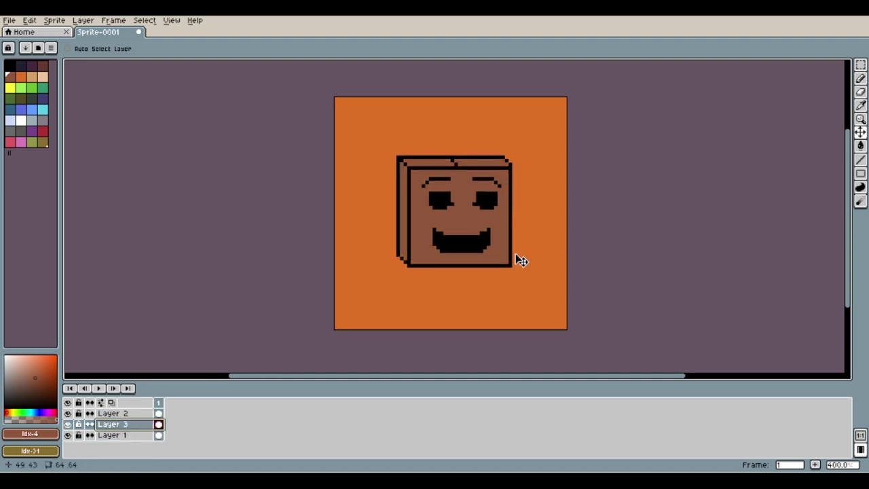
- Pick black and add a new layer above Layer 3
key(x)
click(861, 78)
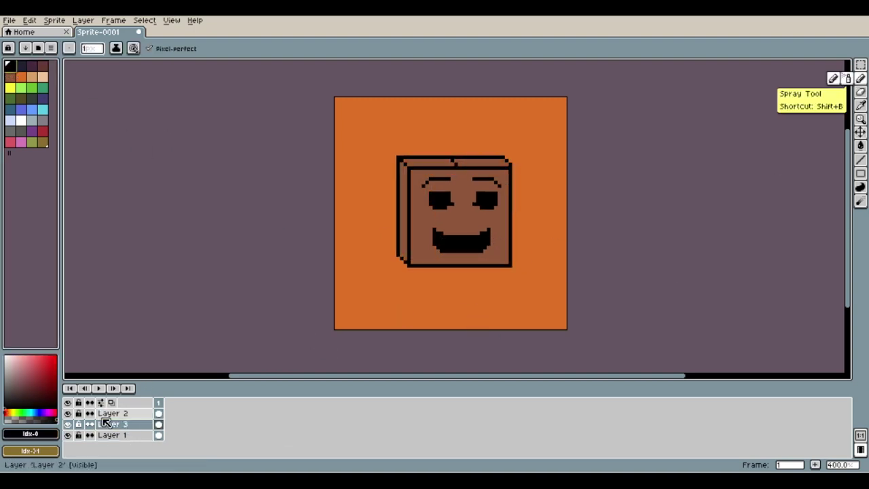
right_click(112, 424)
click(224, 400)
scroll(404, 233, up, 1)
scroll(405, 233, up, 1)
- Draw two vertical neck lines under the head, undoing the trial body strokes
drag(406, 239, 406, 259)
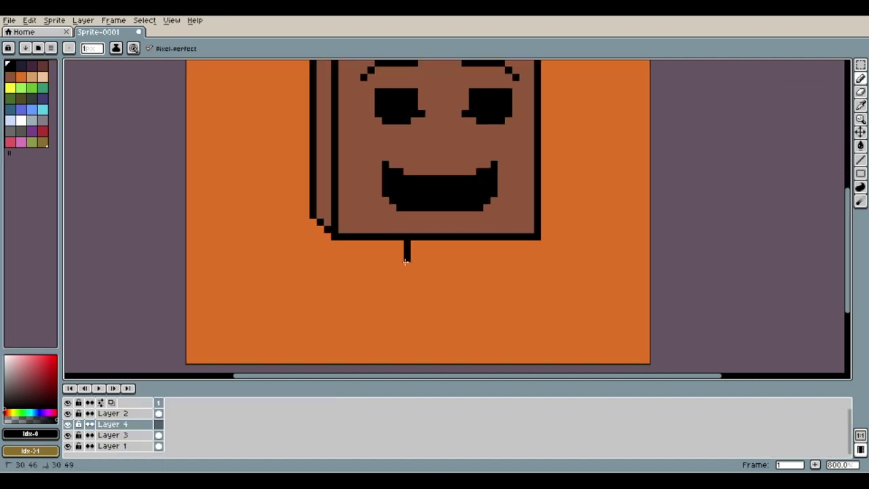
key(ctrl+z)
drag(458, 239, 457, 259)
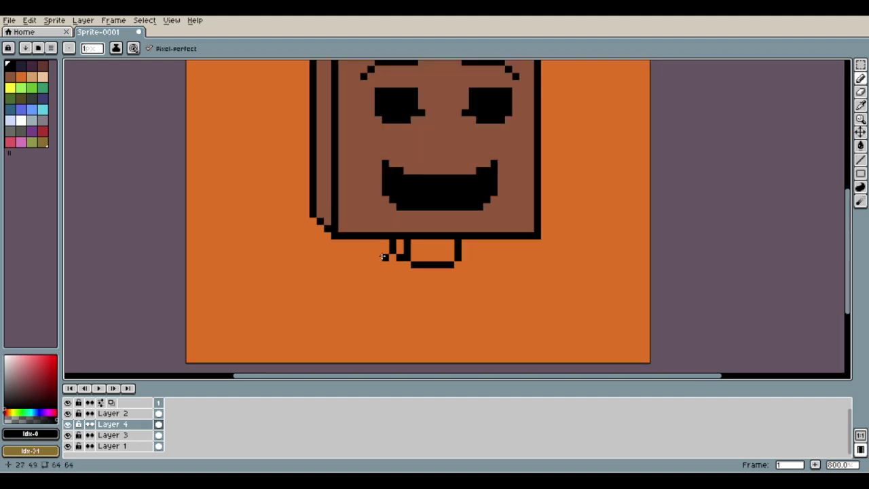
drag(384, 256, 314, 349)
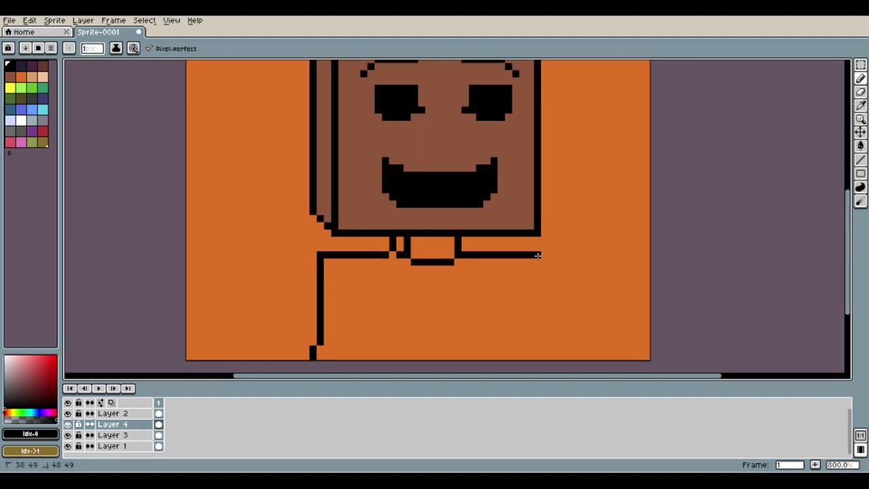
drag(538, 256, 529, 364)
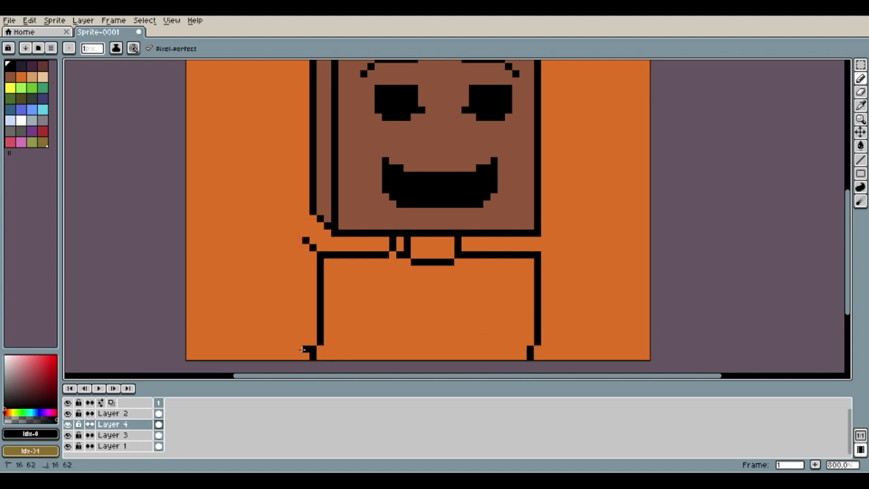
drag(303, 349, 297, 296)
key(ctrl+z)
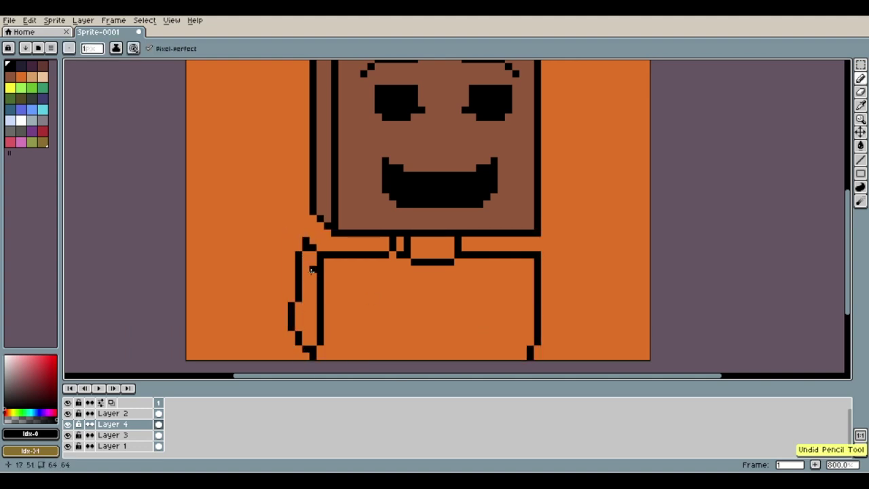
click(354, 298)
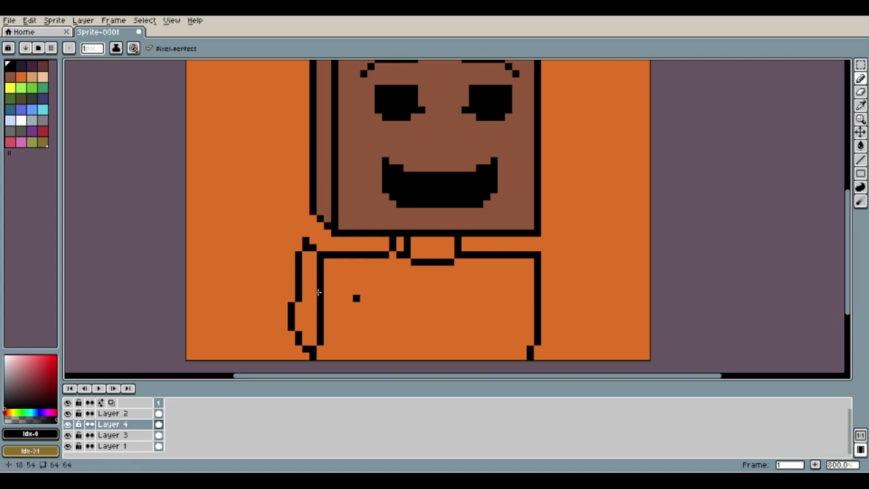
key(ctrl+z)
key(ctrl+z)
key(ctrl+z)
key(ctrl+z)
key(ctrl+z)
key(ctrl+z)
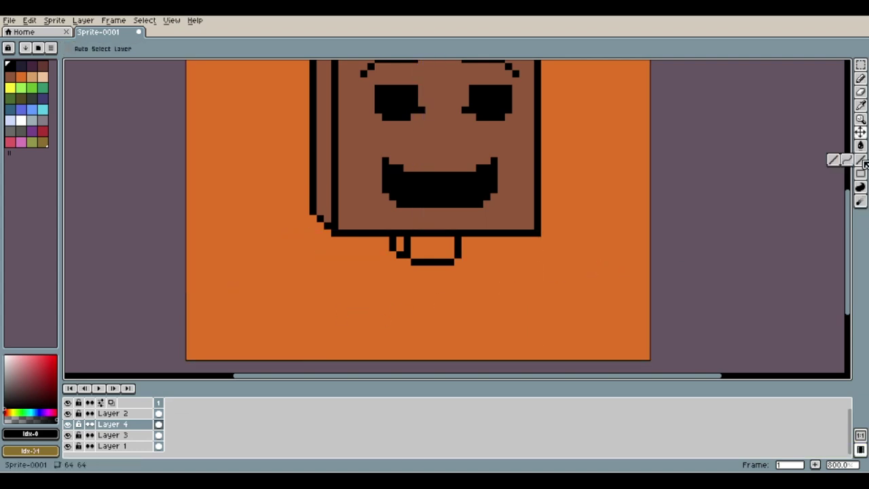
- Draw the body's shoulder lines and both sides with the Line tool
click(865, 163)
drag(397, 255, 332, 255)
mouse_move(465, 256)
mouse_down()
mouse_move(531, 254)
mouse_move(523, 365)
mouse_up()
key(ctrl+z)
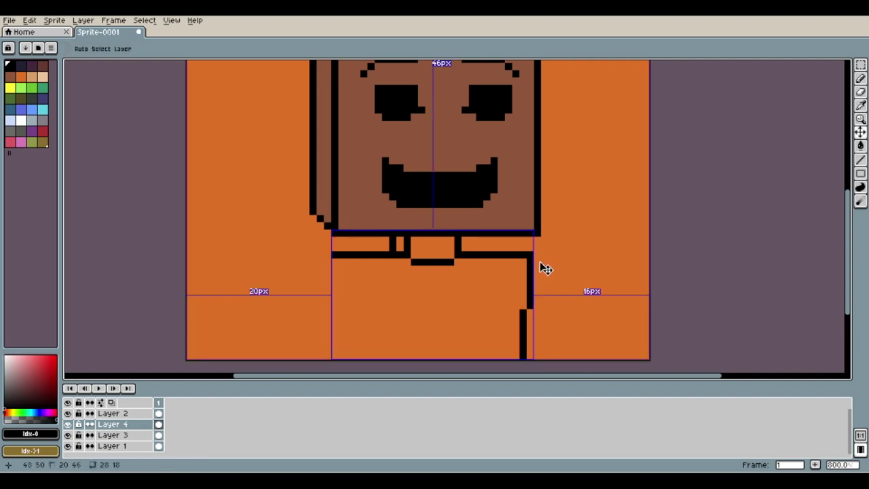
drag(531, 255, 531, 358)
drag(333, 257, 334, 359)
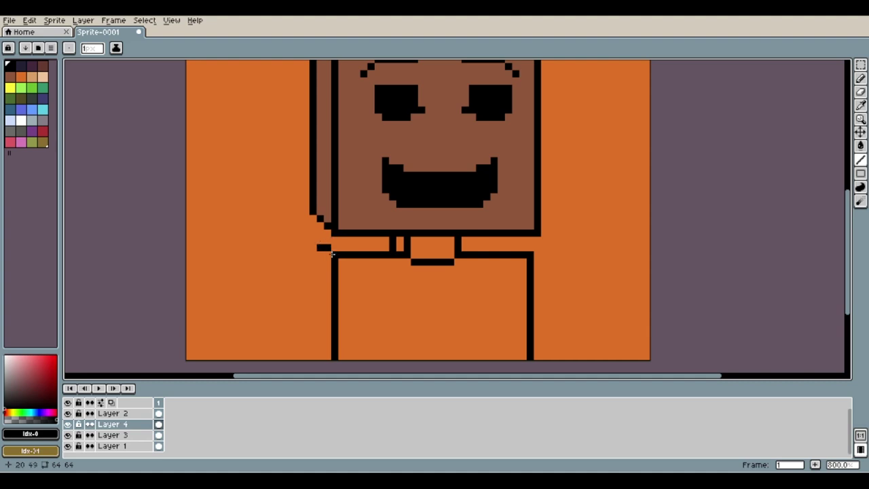
- Add an offset left edge and a bottom line closing the body
drag(327, 240, 386, 240)
key(ctrl+z)
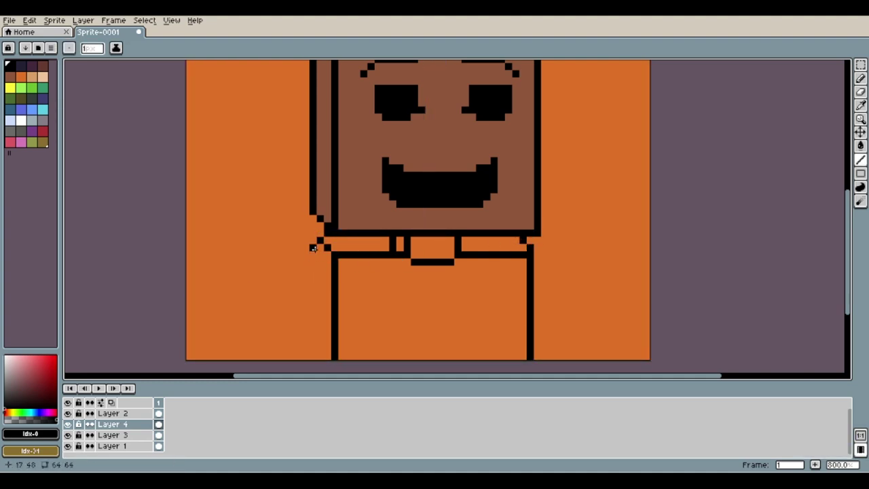
drag(318, 246, 320, 347)
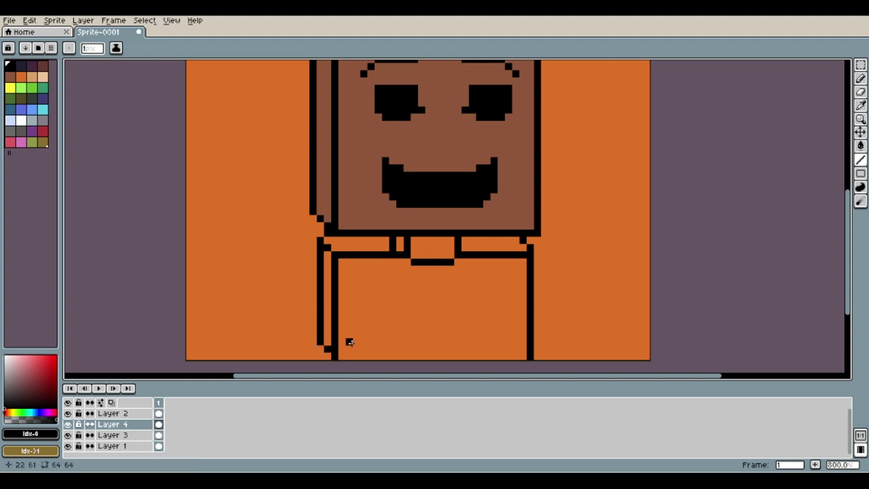
drag(341, 357, 527, 357)
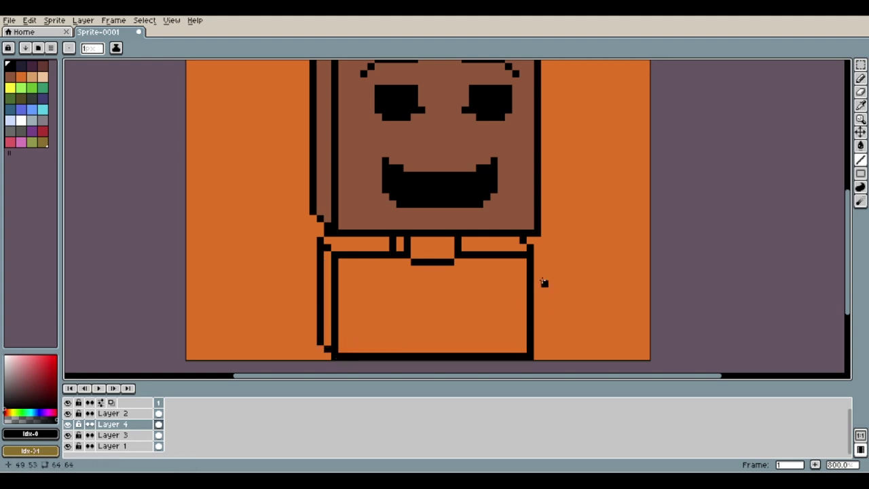
scroll(313, 291, down, 1)
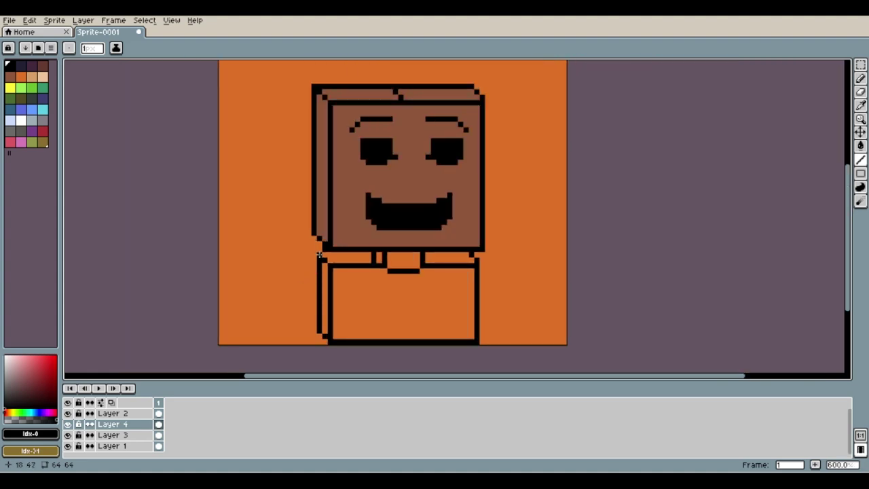
scroll(361, 263, up, 1)
- Draw a horizontal black collar line right of the neck
drag(511, 255, 458, 255)
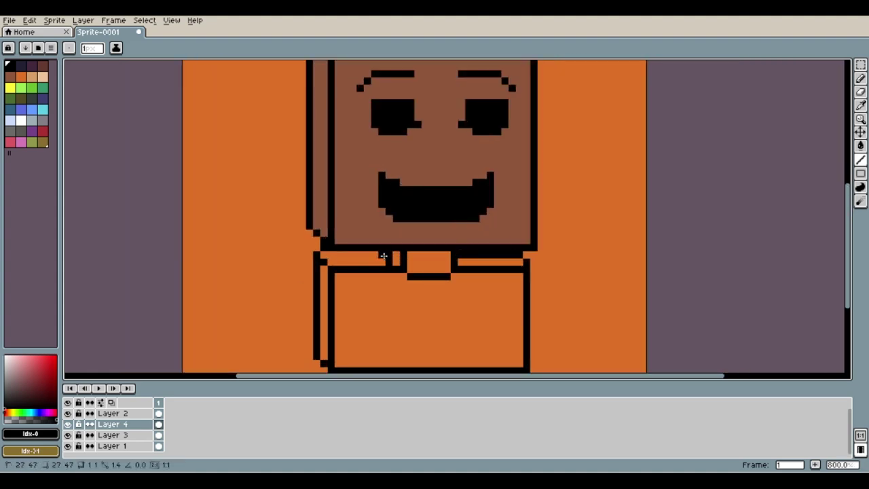